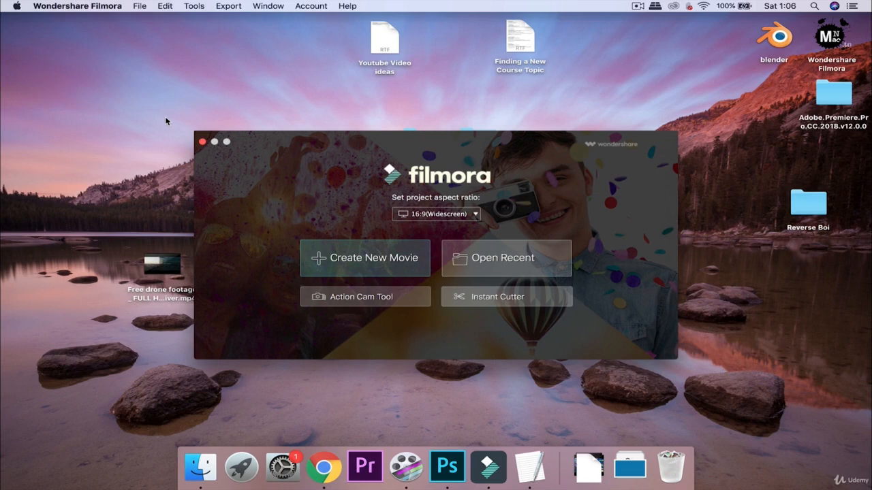
# Step: Open the recent project file filmora course.wsve
pyautogui.click(511, 249)
pyautogui.click(371, 97)
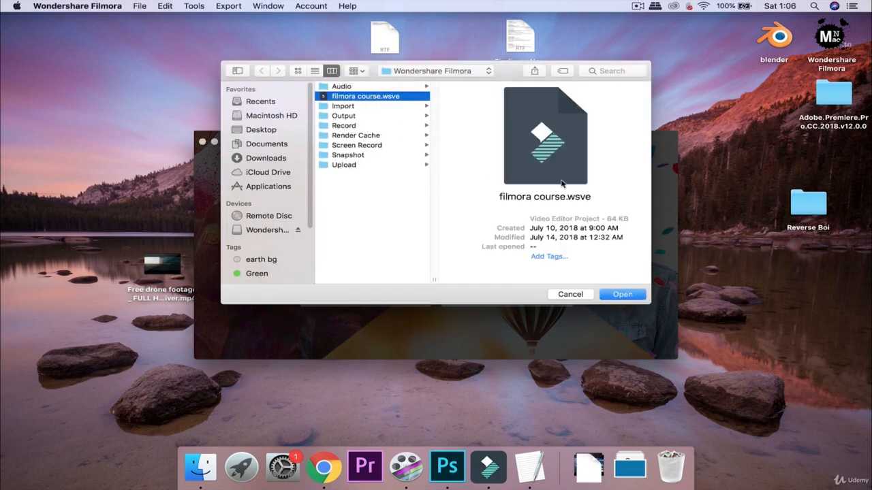
pyautogui.click(623, 295)
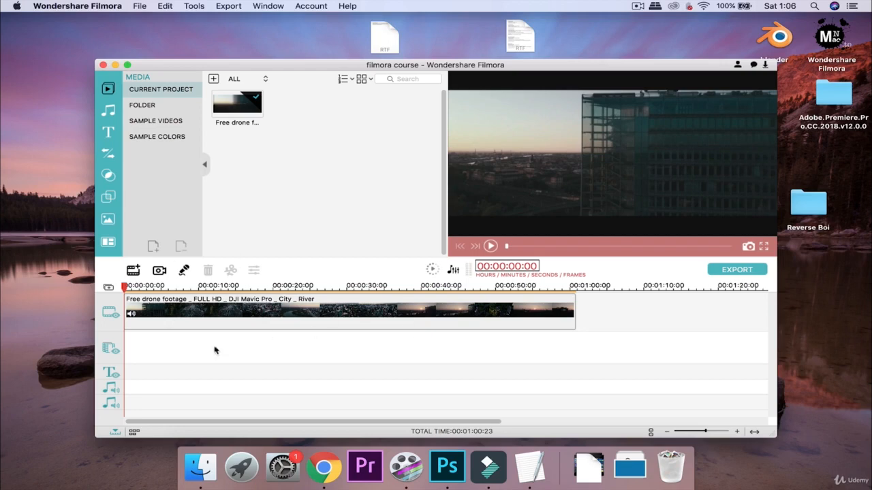
# Step: Split the drone footage clip on the video track at 00:00:04:06
pyautogui.click(174, 286)
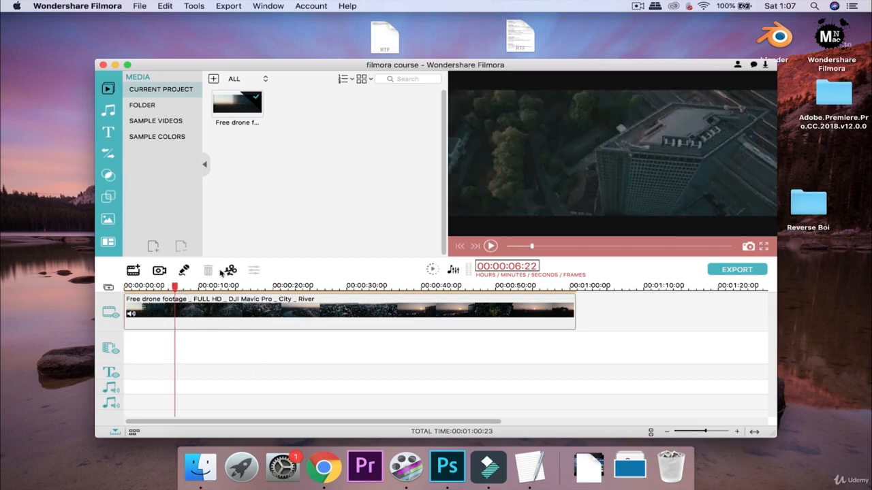
pyautogui.moveTo(174, 289); pyautogui.dragTo(155, 287)
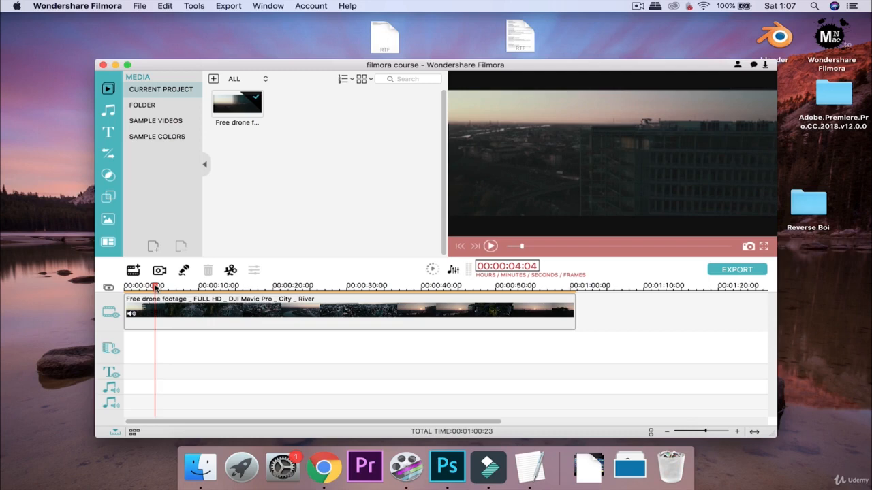
pyautogui.click(473, 248)
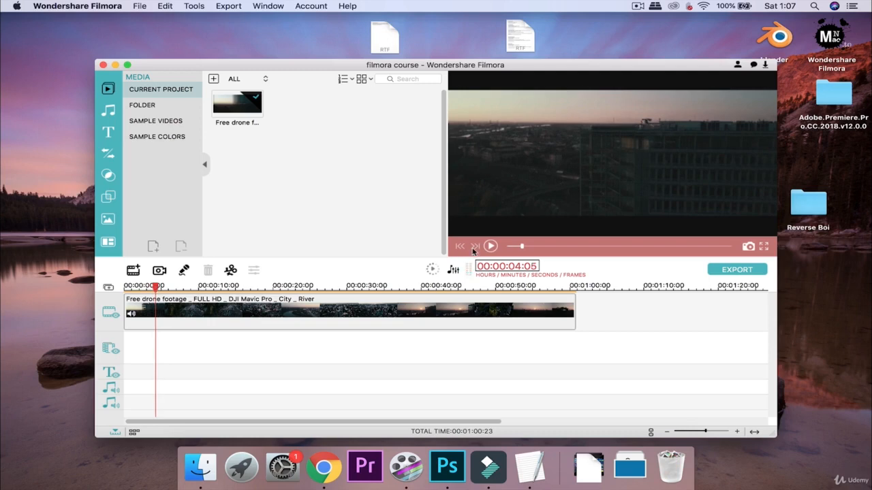
pyautogui.click(473, 249)
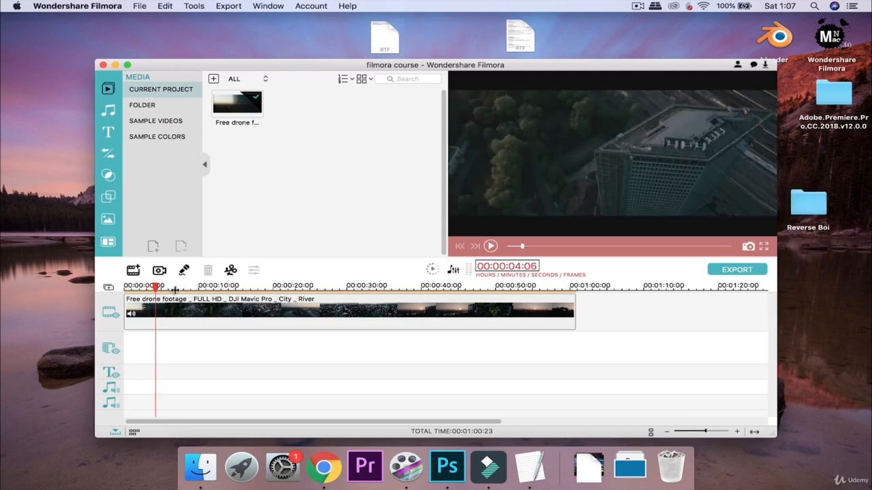
pyautogui.click(175, 317)
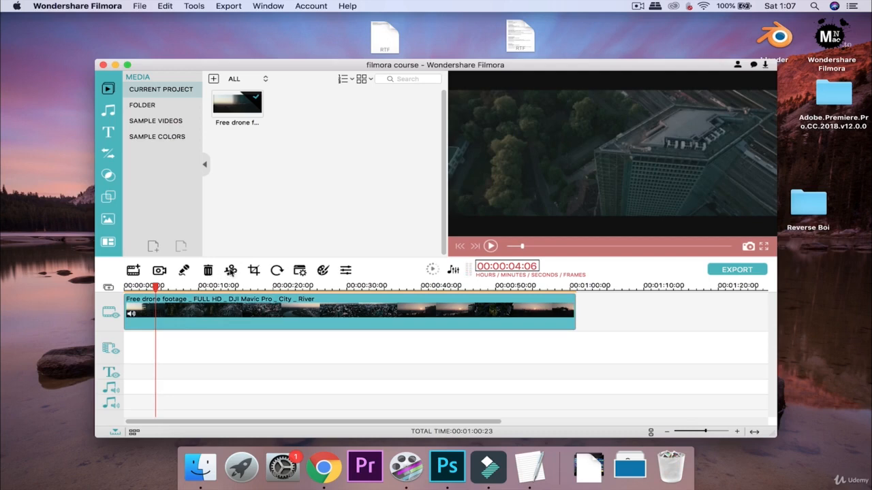
pyautogui.click(230, 271)
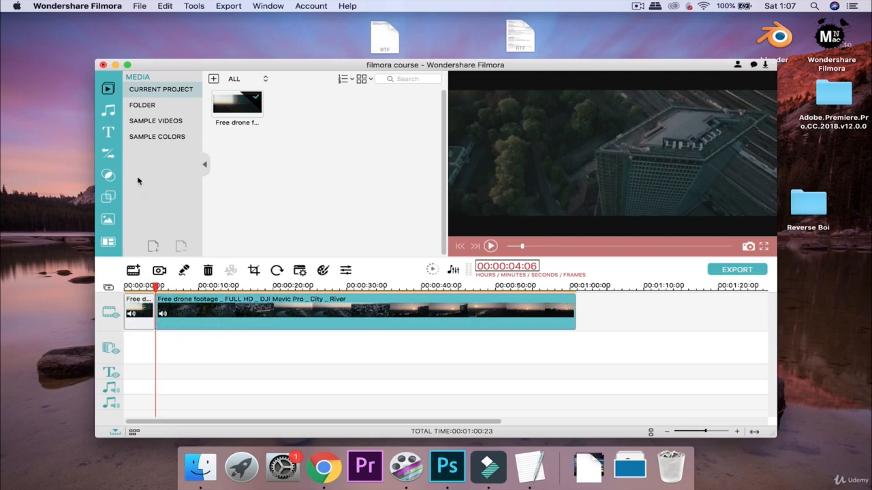
# Step: Open the transitions library and look over all available transitions and their categories
pyautogui.click(109, 156)
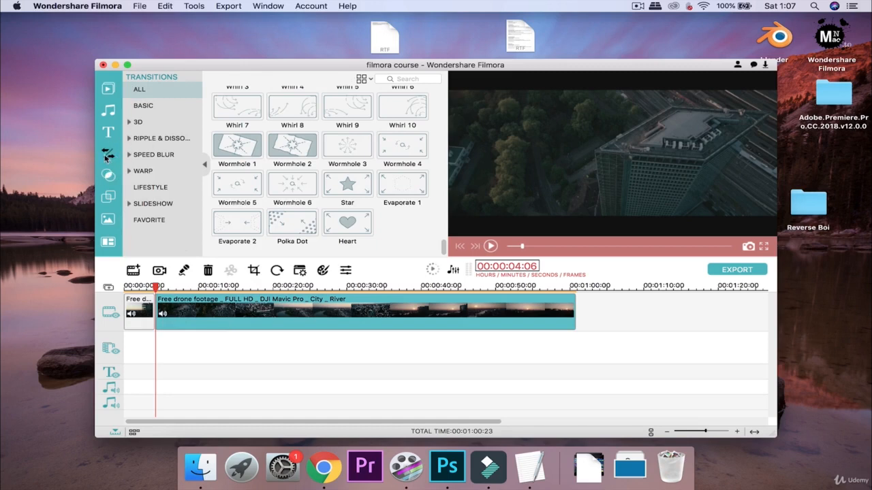
pyautogui.scroll(5, 298, 186)
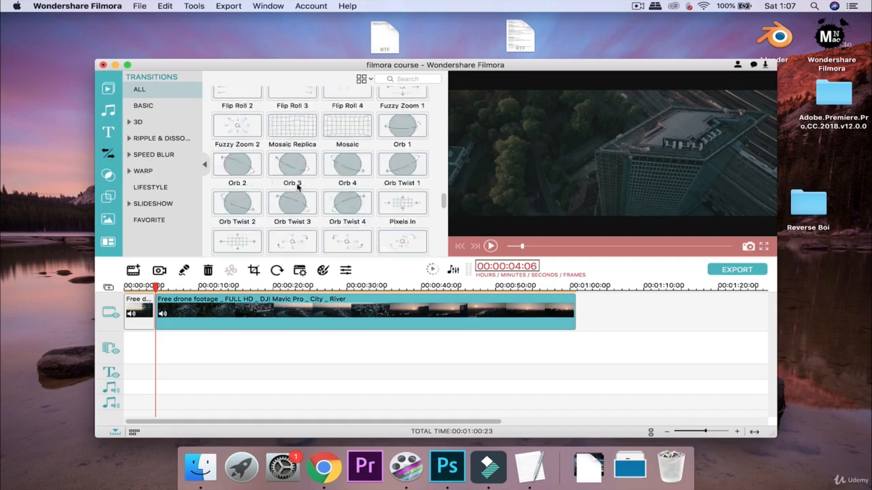
pyautogui.scroll(10, 297, 186)
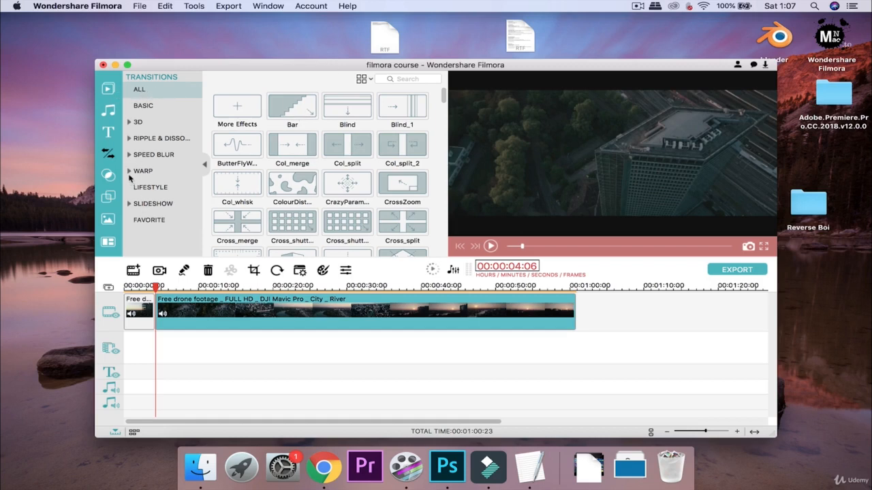
pyautogui.click(129, 175)
pyautogui.click(130, 176)
# Step: Apply the Bar transition at the cut between the two drone clips and play it back
pyautogui.click(302, 109)
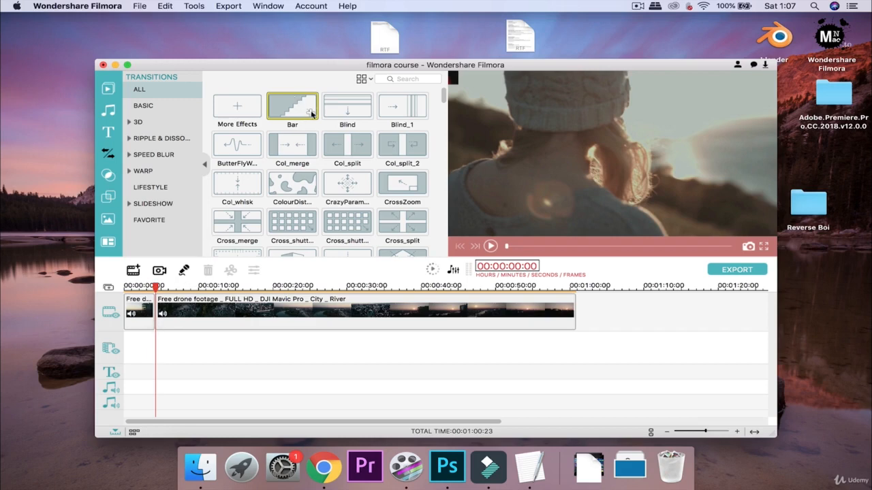
pyautogui.moveTo(312, 113); pyautogui.dragTo(163, 324)
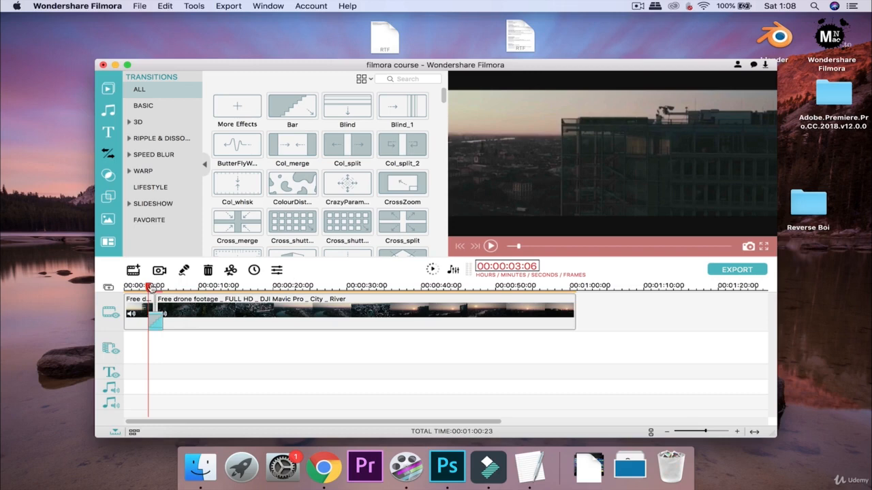
pyautogui.moveTo(150, 286); pyautogui.dragTo(144, 286)
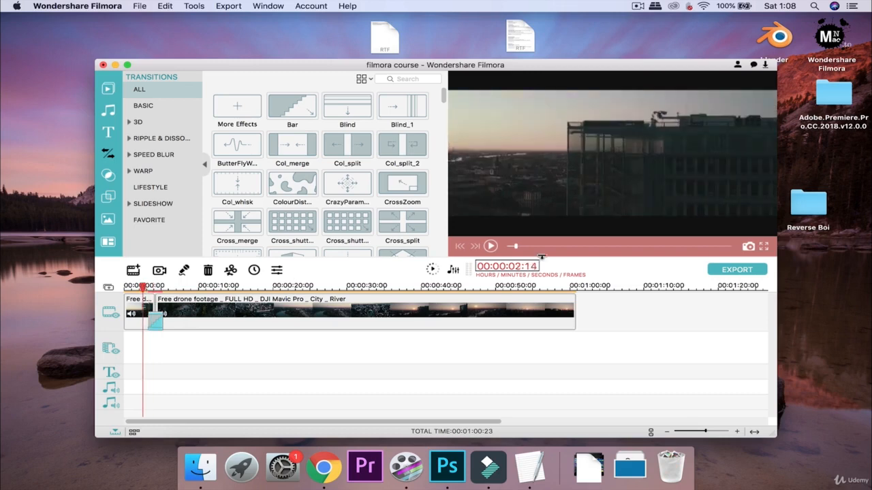
pyautogui.click(491, 246)
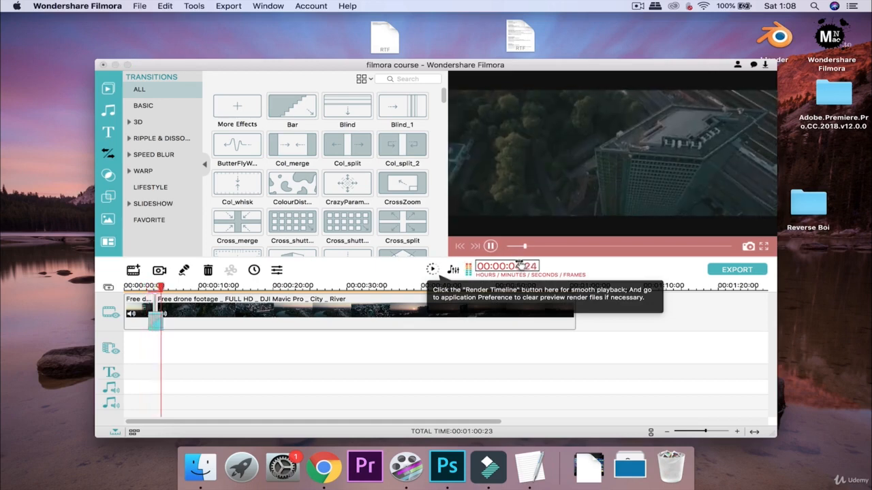
pyautogui.click(490, 246)
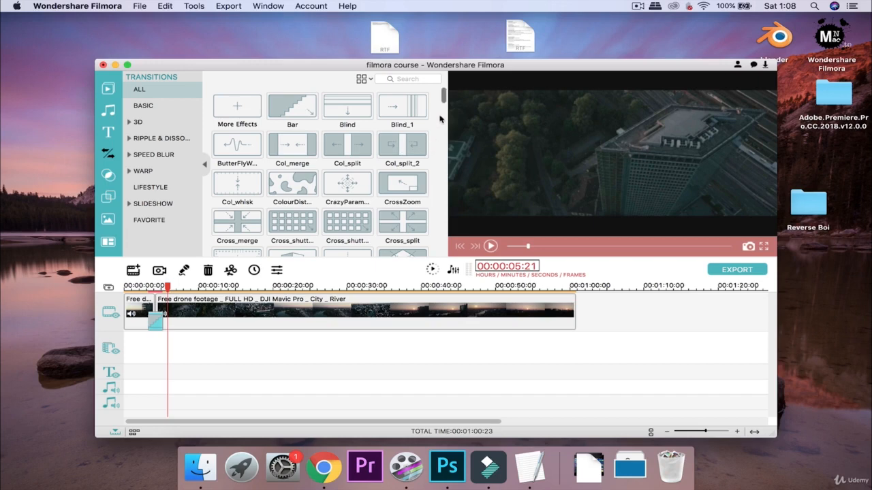
# Step: Browse the complete transitions library down to the Wormhole effects for an alternative to Bar
pyautogui.scroll(-2, 439, 119)
pyautogui.scroll(-10, 439, 119)
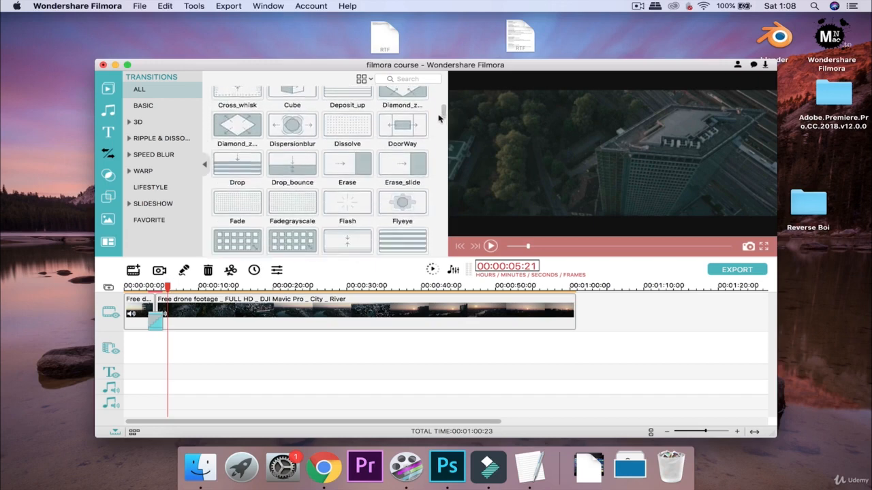
pyautogui.scroll(-8, 440, 119)
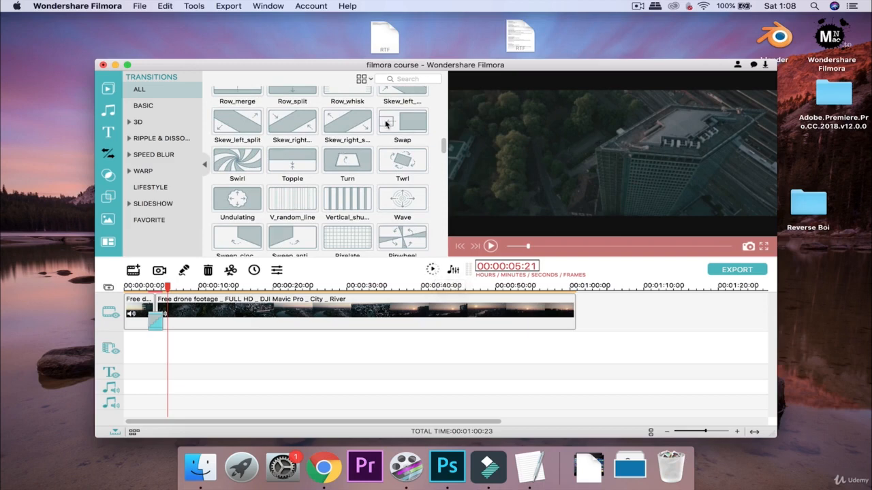
pyautogui.scroll(-3, 385, 124)
pyautogui.scroll(-6, 385, 123)
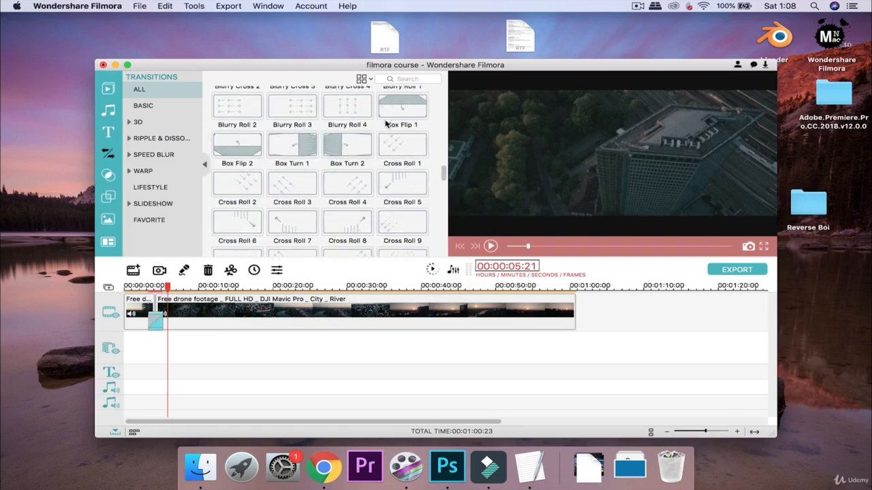
pyautogui.scroll(2, 387, 122)
pyautogui.scroll(-15, 386, 123)
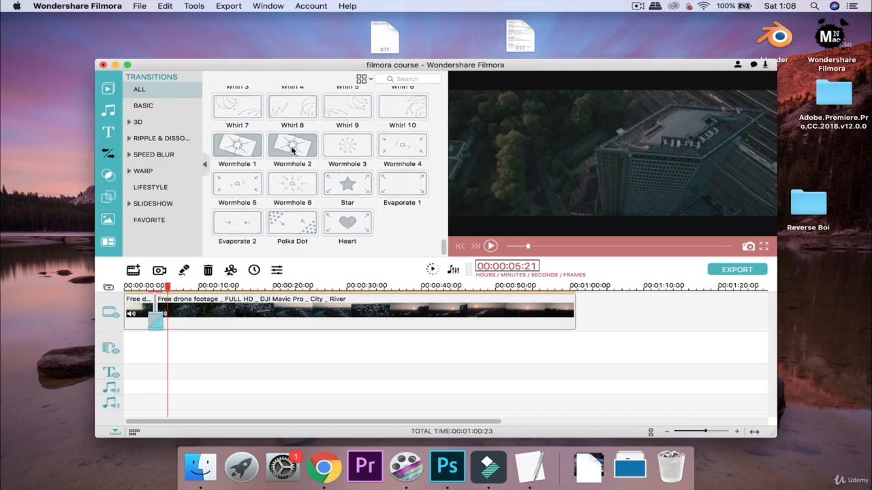
# Step: Replace the Bar transition between the two drone clips with Wormhole 2
pyautogui.rightClick(157, 329)
pyautogui.click(186, 359)
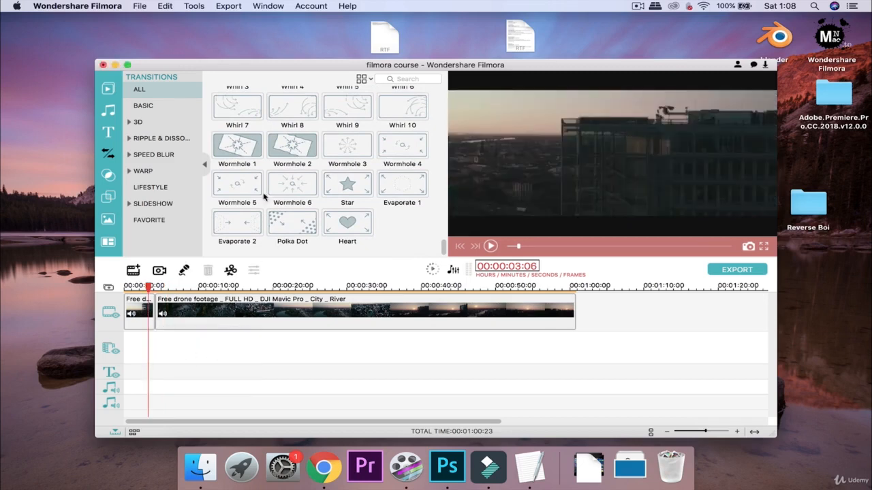
pyautogui.click(295, 143)
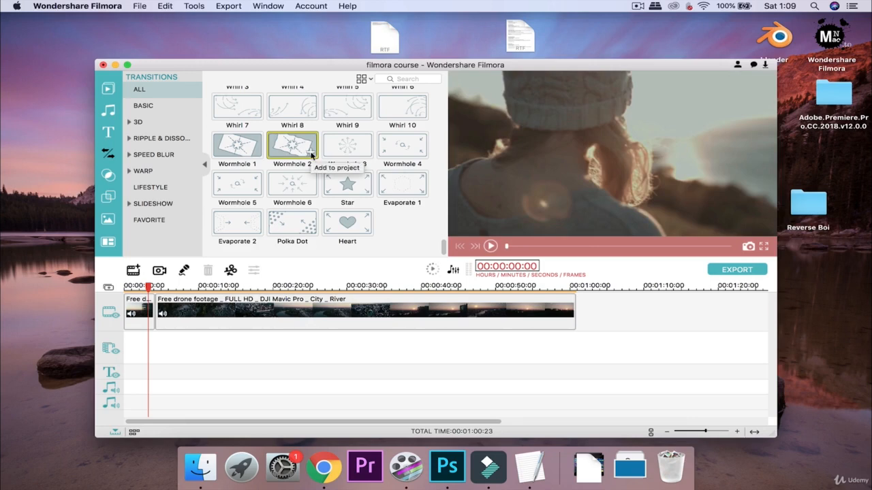
pyautogui.scroll(3, 344, 176)
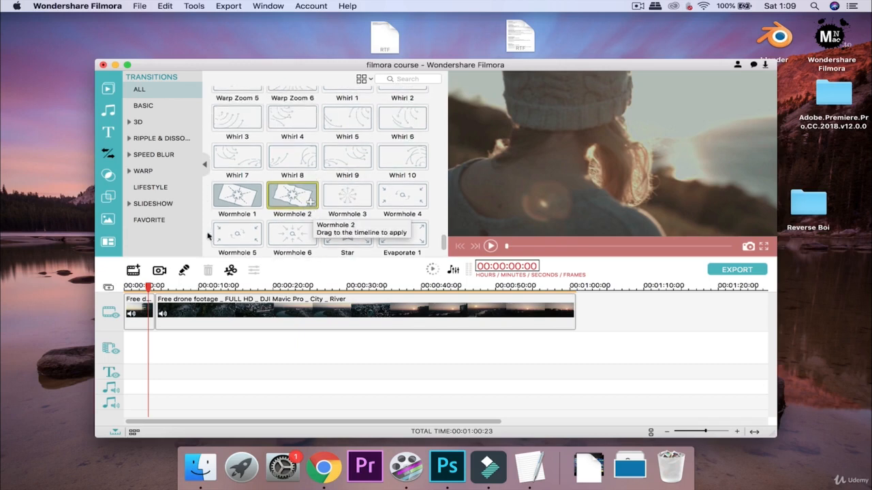
pyautogui.click(158, 287)
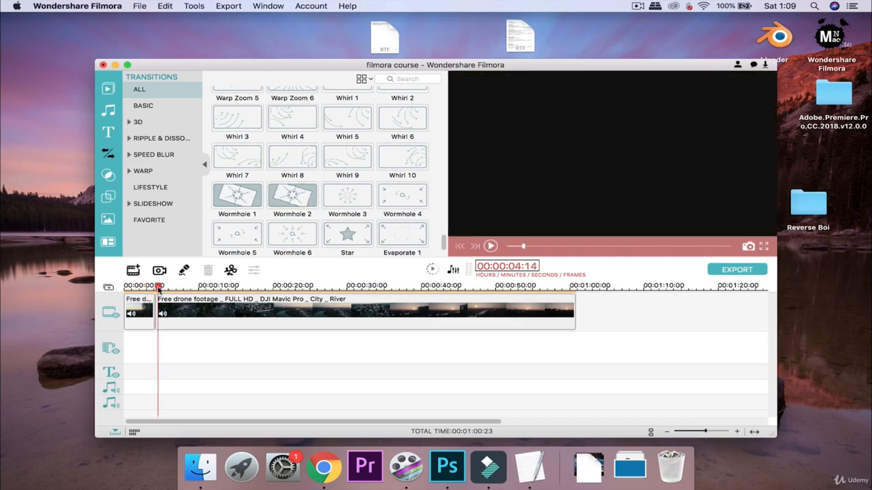
pyautogui.moveTo(159, 287); pyautogui.dragTo(155, 288)
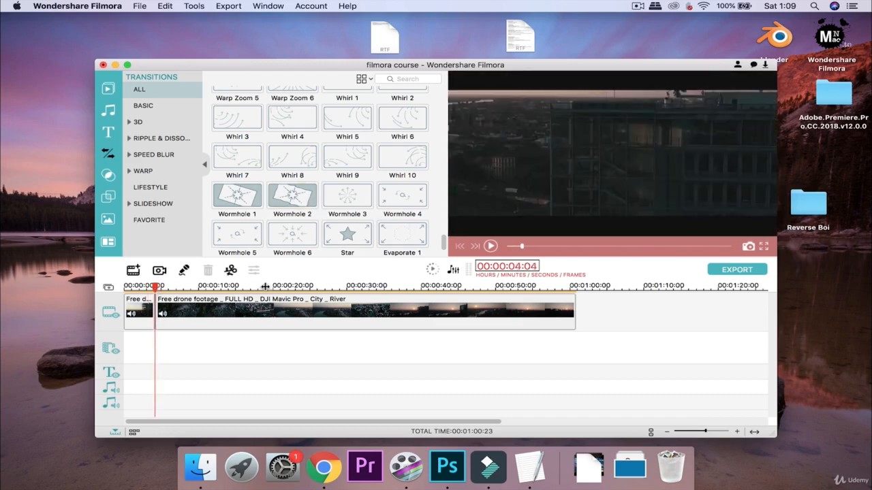
pyautogui.click(302, 193)
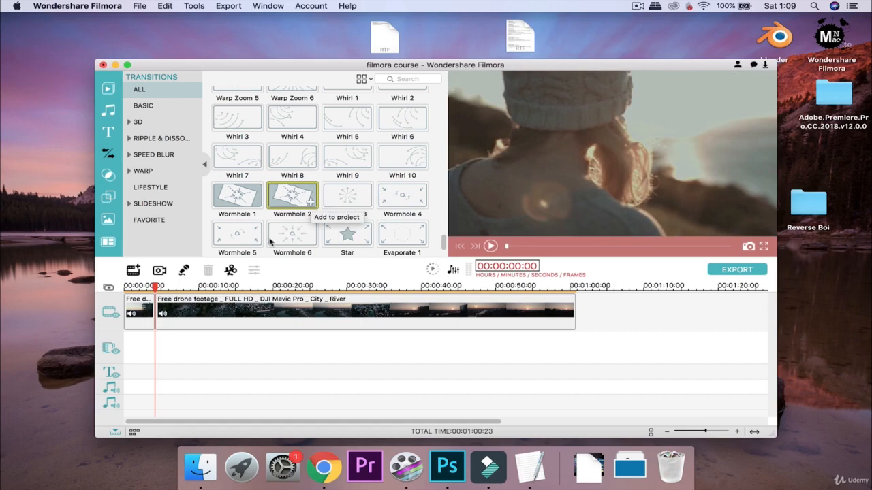
pyautogui.click(493, 248)
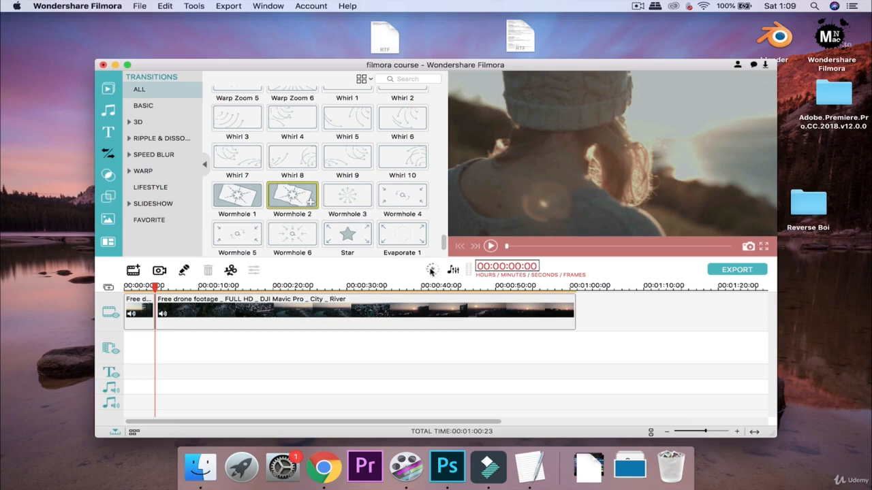
pyautogui.doubleClick(311, 203)
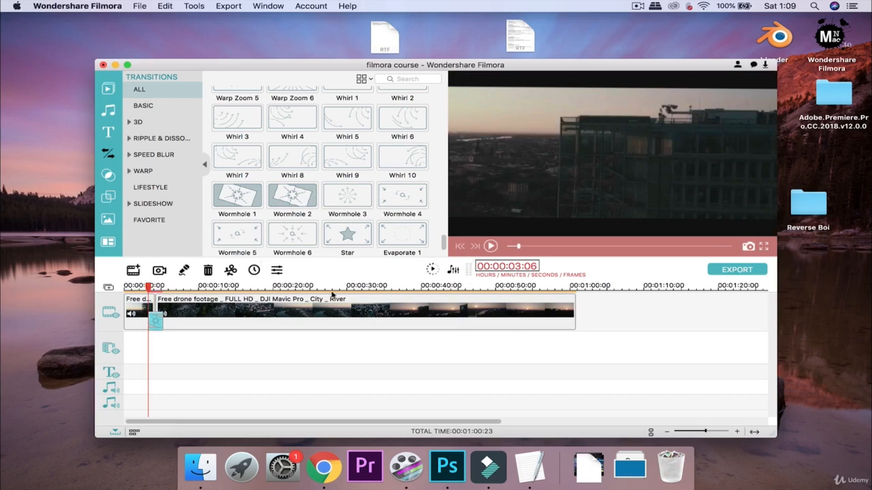
# Step: Render the timeline for smooth playback and play the Wormhole 2 transition from the beginning of the video
pyautogui.click(431, 270)
pyautogui.moveTo(148, 287); pyautogui.dragTo(125, 286)
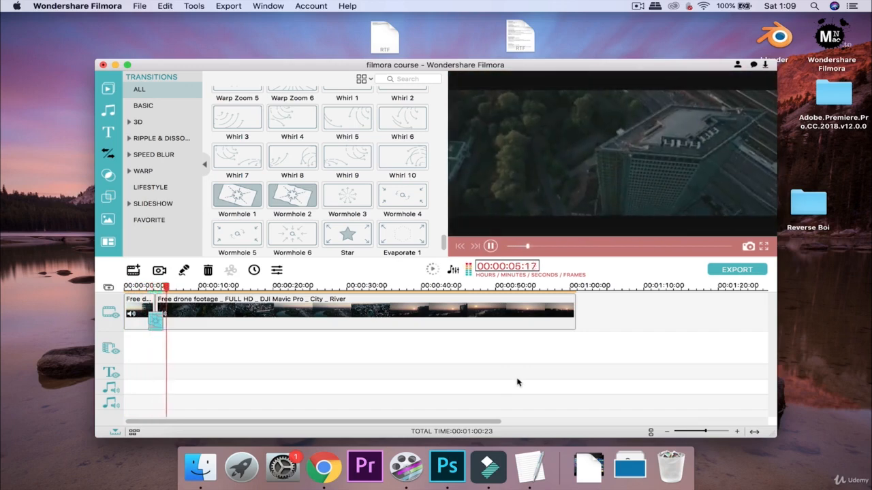
pyautogui.click(491, 246)
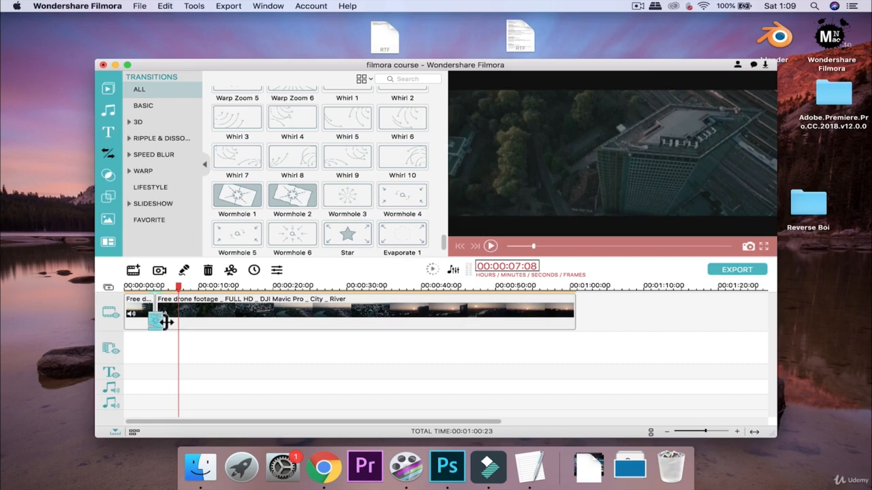
# Step: Delete the Wormhole 2 transition from the cut and undo the deletion
pyautogui.click(165, 324)
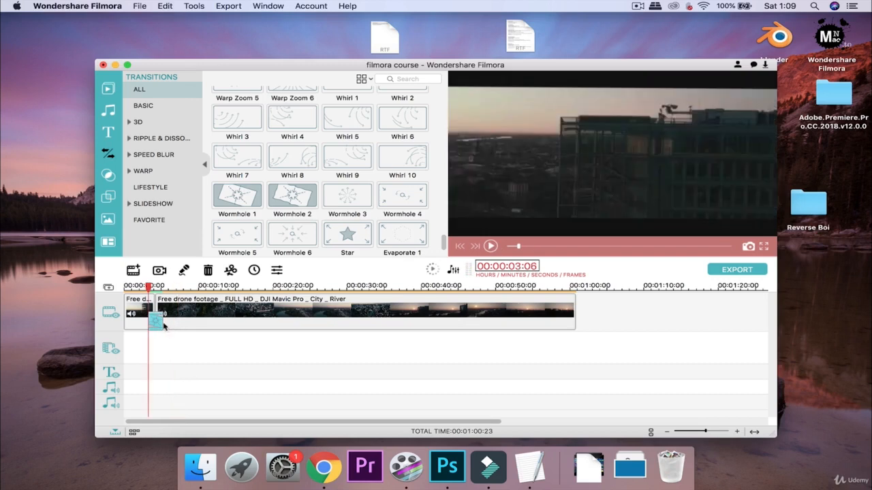
pyautogui.press('Delete')
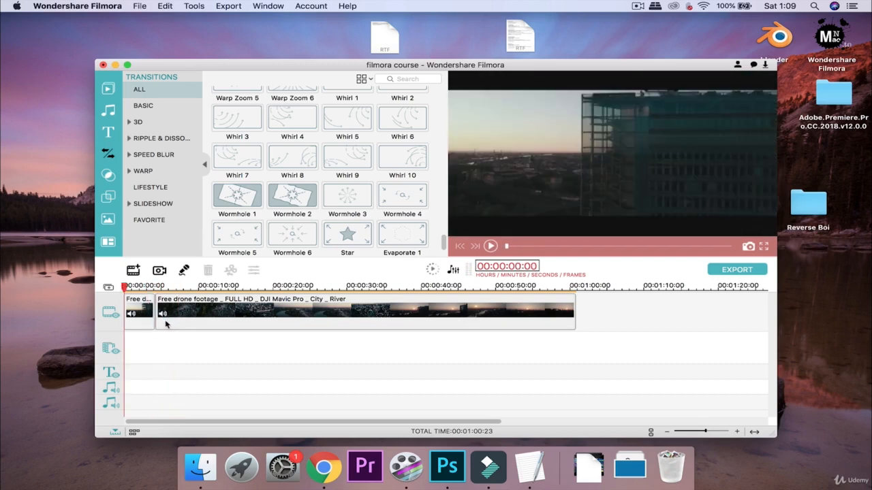
pyautogui.press('super+z')
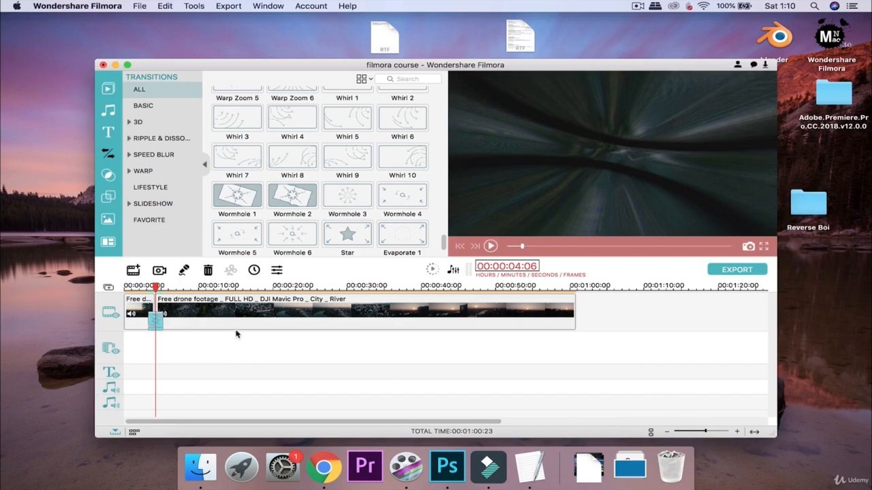
# Step: Review the transition subcategories of Ripple & Dissolve, Speed Blur and Warp, and show the Basic transitions
pyautogui.scroll(8, 296, 213)
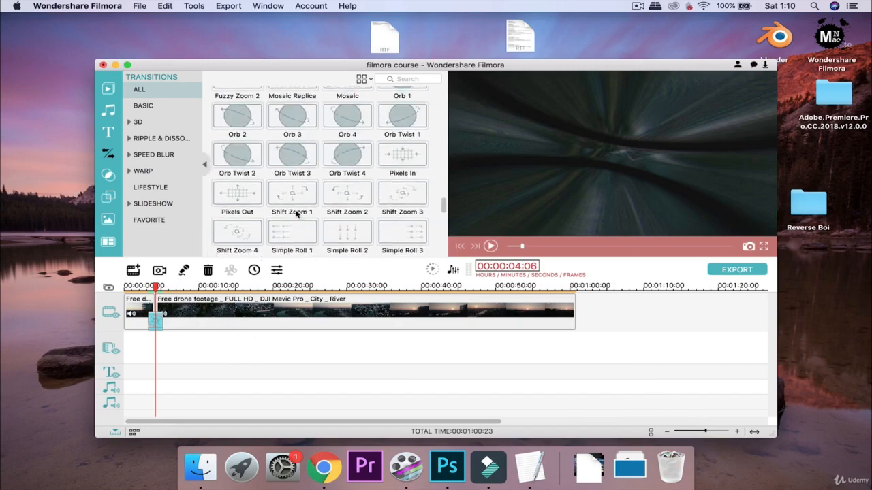
pyautogui.scroll(10, 296, 214)
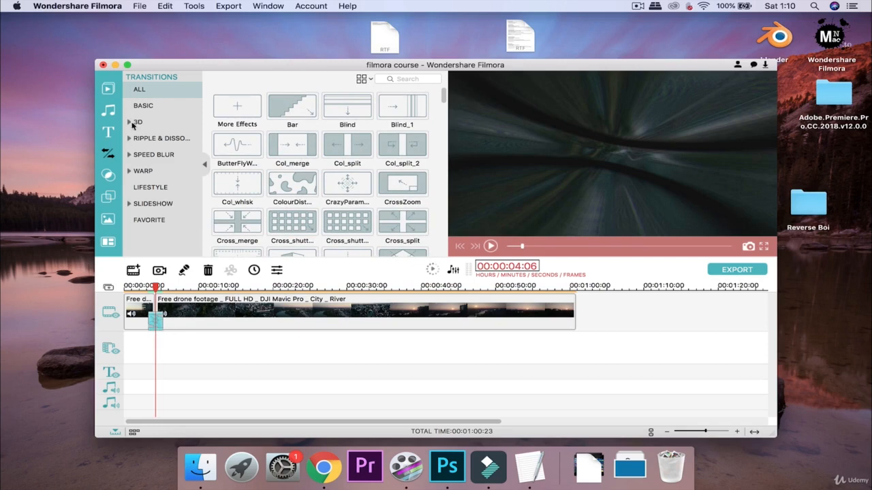
pyautogui.click(133, 123)
pyautogui.click(132, 123)
pyautogui.click(129, 139)
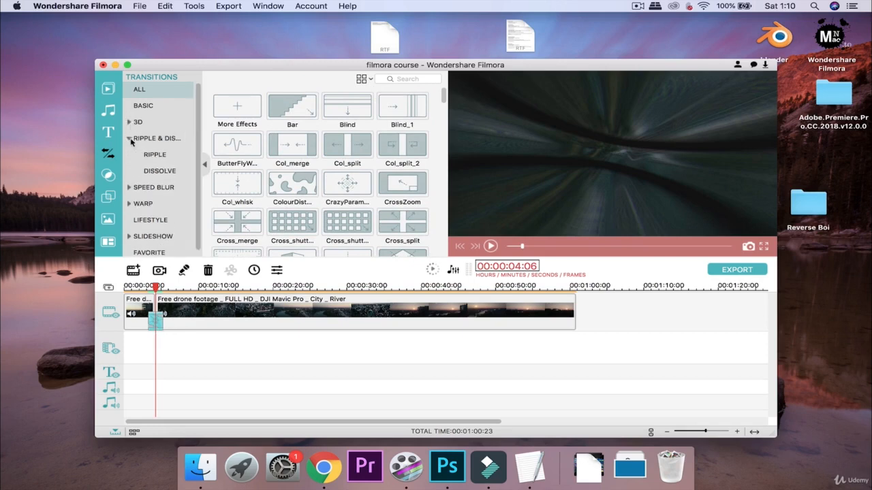
pyautogui.click(130, 139)
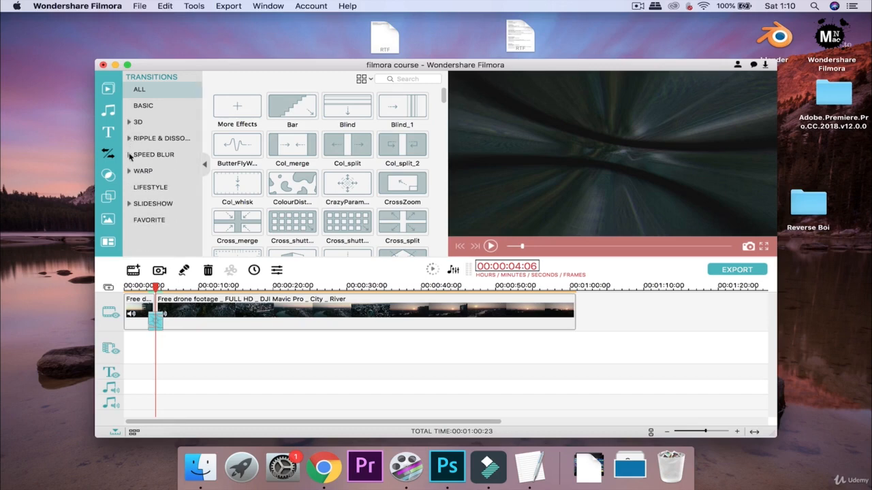
pyautogui.click(129, 155)
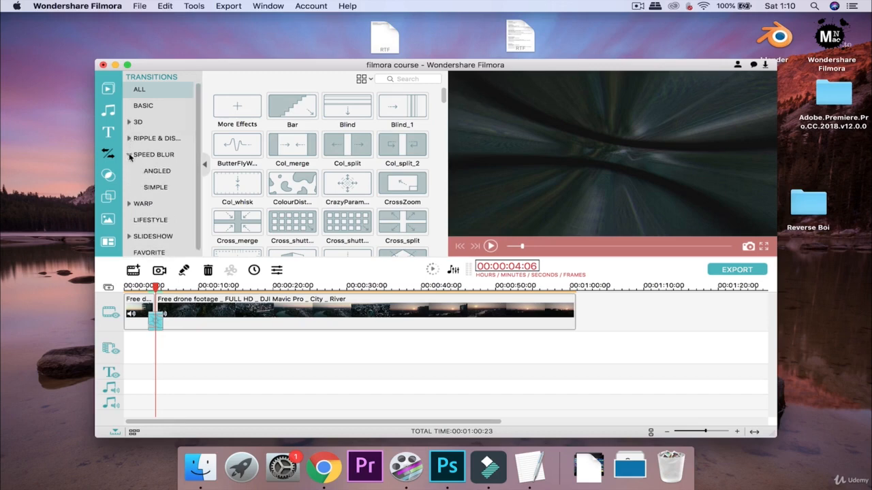
pyautogui.click(128, 155)
pyautogui.click(129, 172)
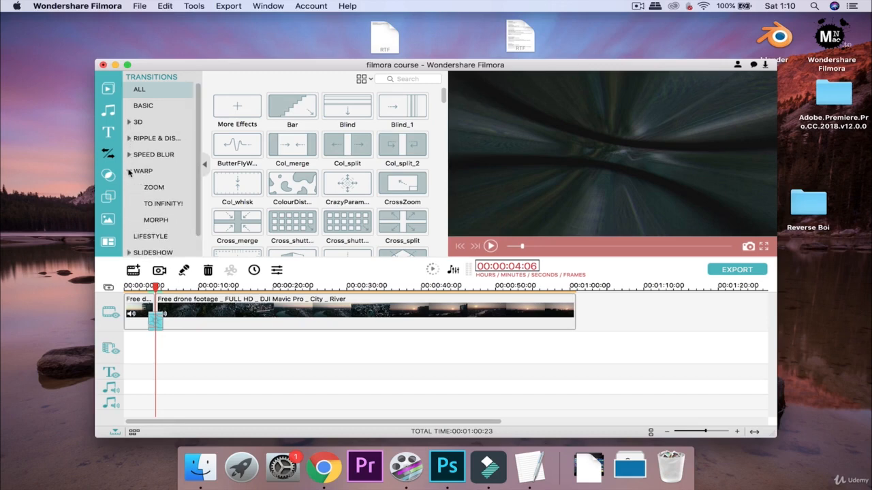
pyautogui.click(129, 172)
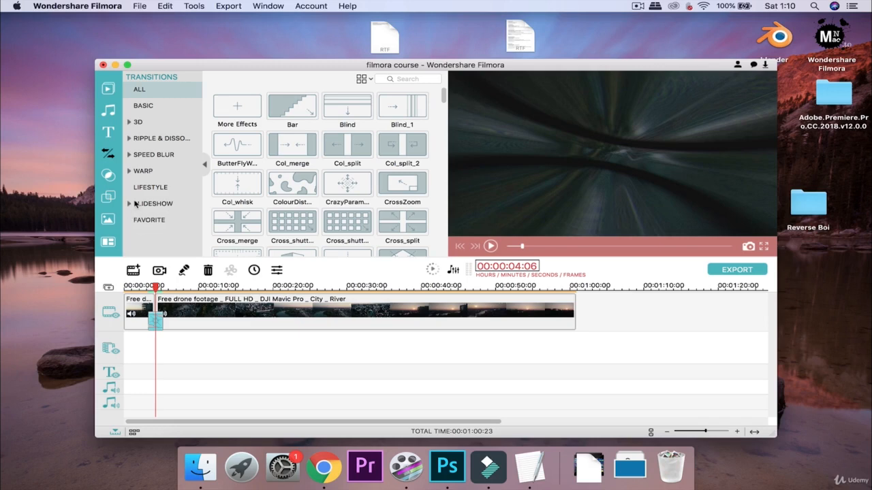
pyautogui.click(153, 107)
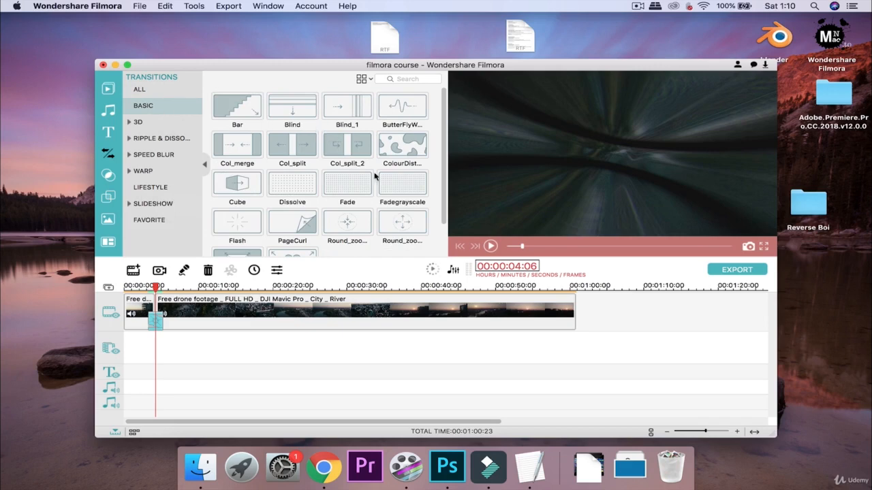
# Step: Try to delete the transition between the two drone clips, check the Bar transition's apply options, and undo the removals
pyautogui.rightClick(156, 322)
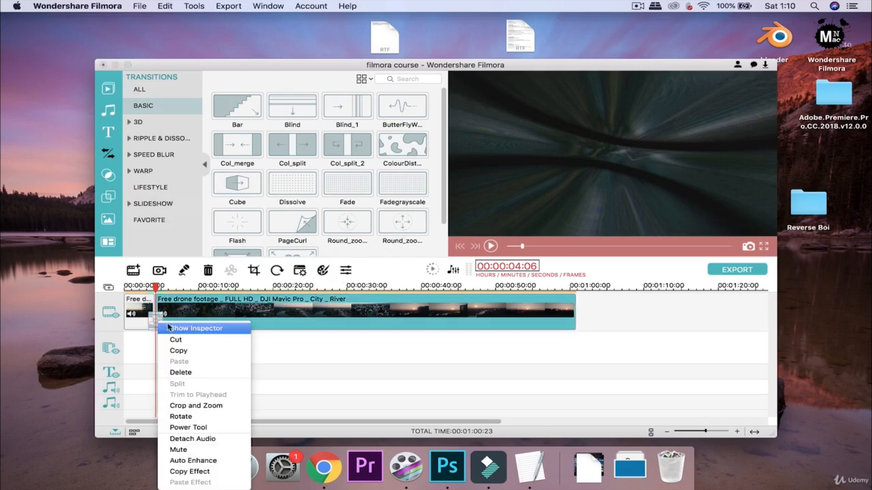
pyautogui.click(181, 373)
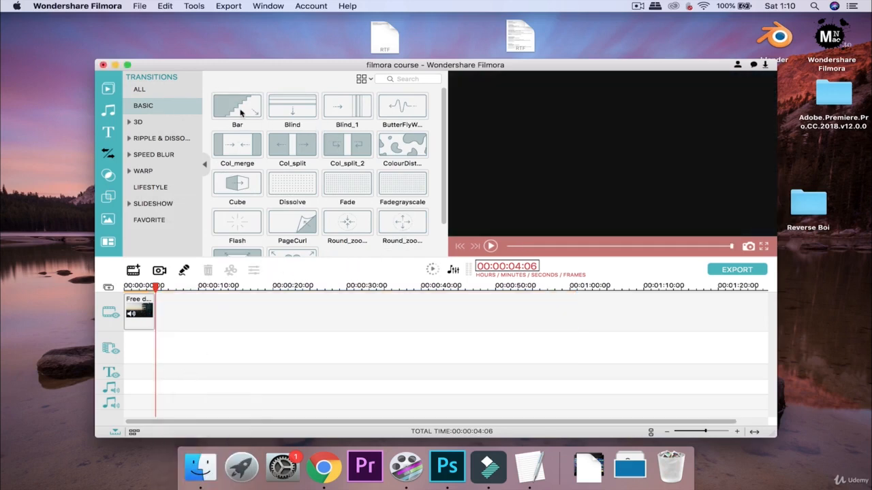
pyautogui.rightClick(240, 112)
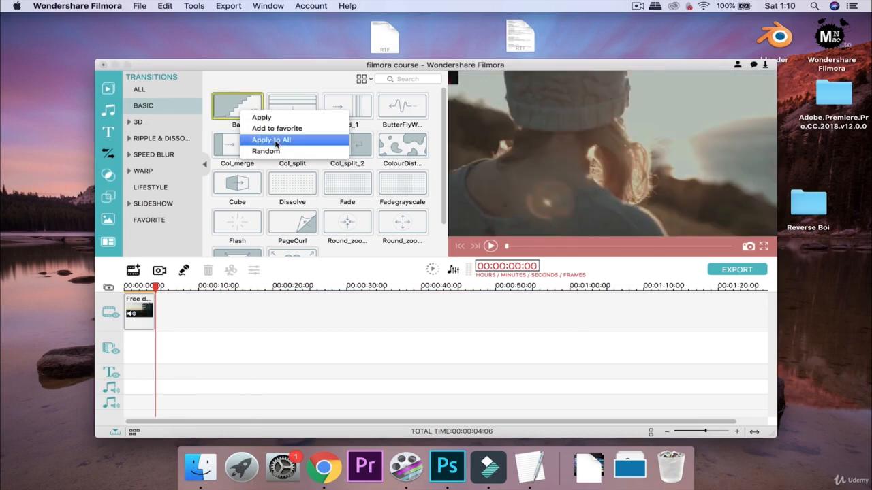
pyautogui.click(243, 335)
pyautogui.click(143, 322)
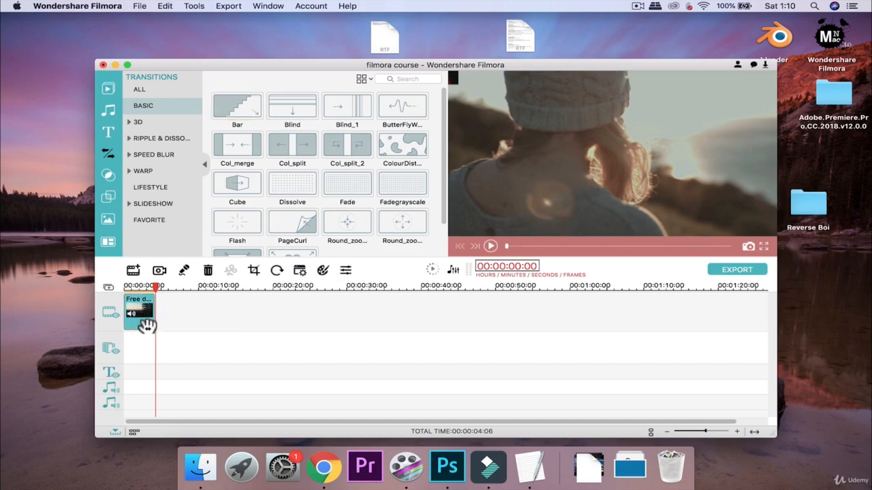
pyautogui.press('super+z')
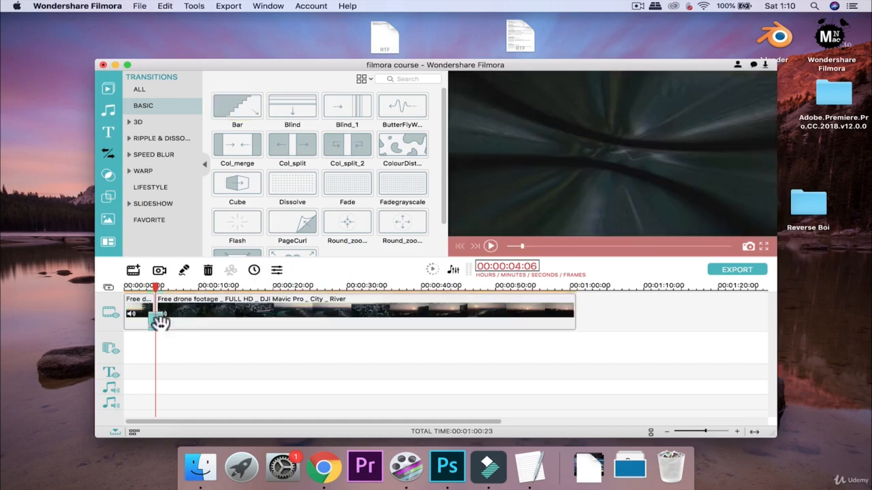
pyautogui.rightClick(156, 322)
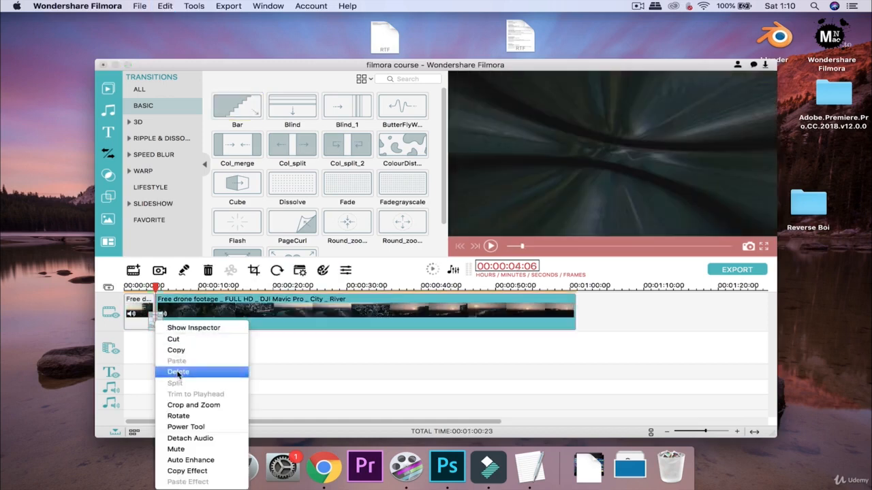
pyautogui.click(179, 373)
pyautogui.press('super+z')
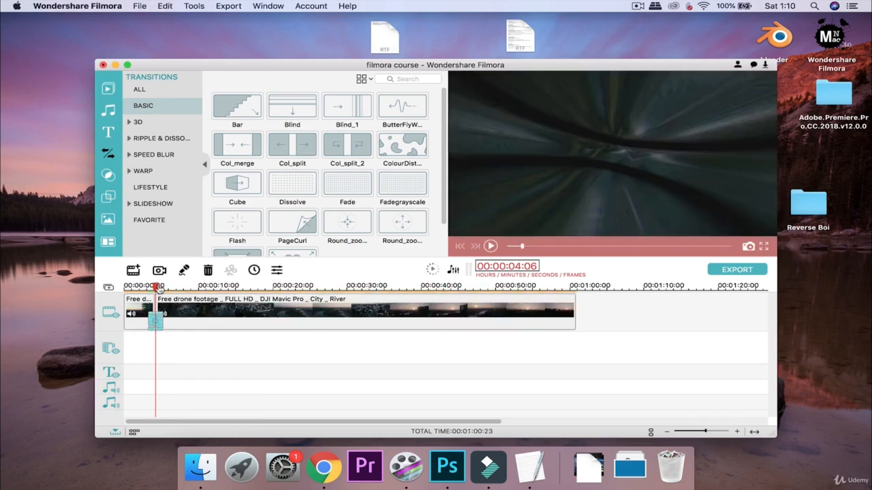
# Step: Set the duration of the Wormhole 2 transition between the drone clips to 1 second
pyautogui.moveTo(157, 288); pyautogui.dragTo(124, 286)
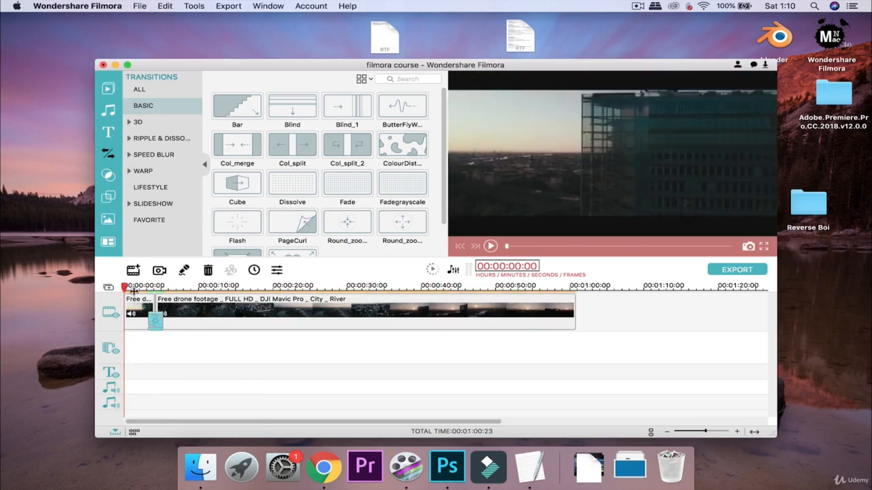
pyautogui.rightClick(159, 321)
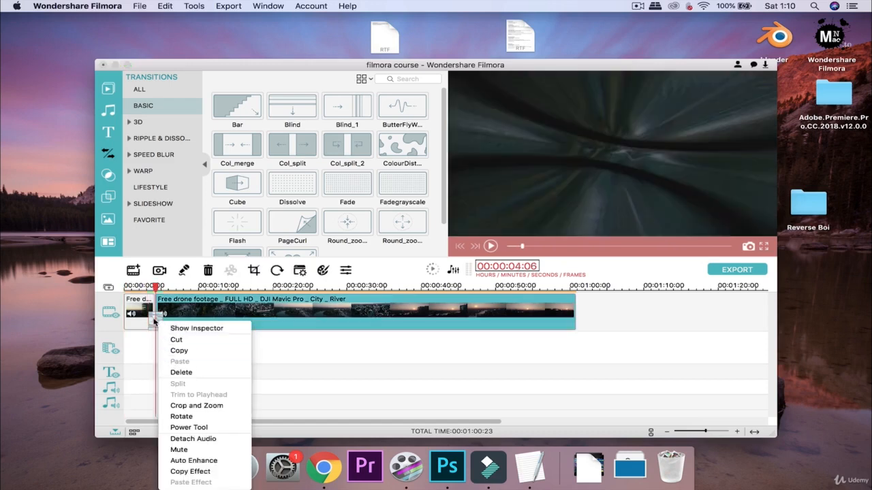
pyautogui.click(155, 322)
pyautogui.doubleClick(155, 322)
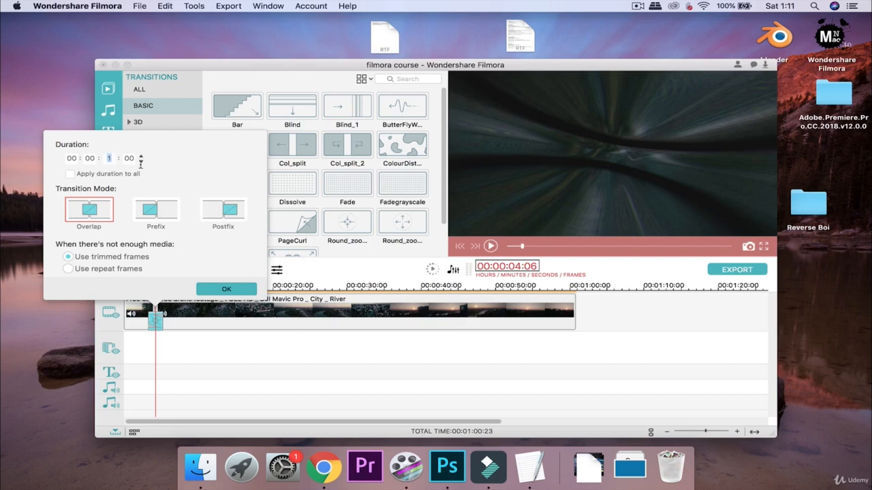
pyautogui.click(226, 289)
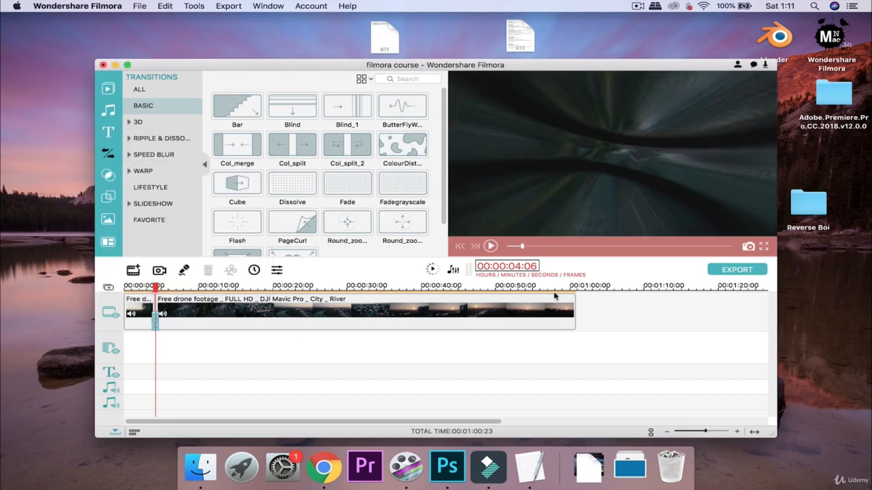
# Step: Play back the shortened Wormhole 2 transition and stop just after it
pyautogui.moveTo(158, 288); pyautogui.dragTo(126, 286)
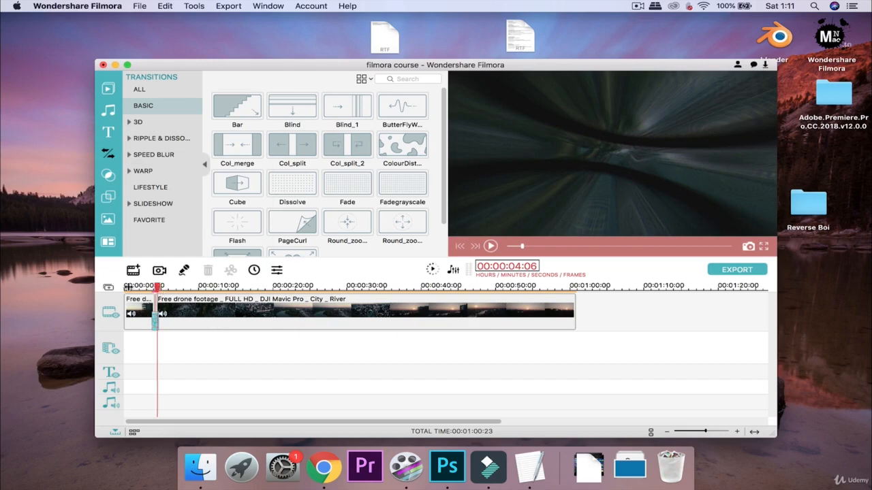
pyautogui.click(490, 246)
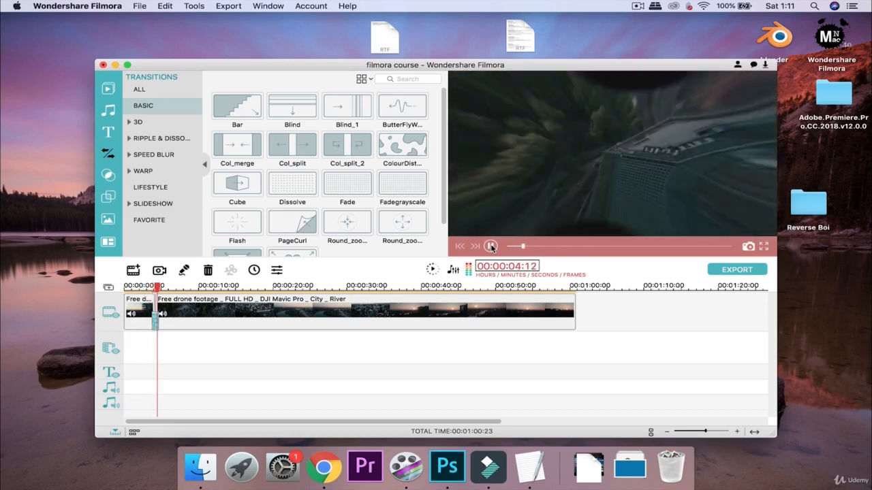
pyautogui.click(488, 247)
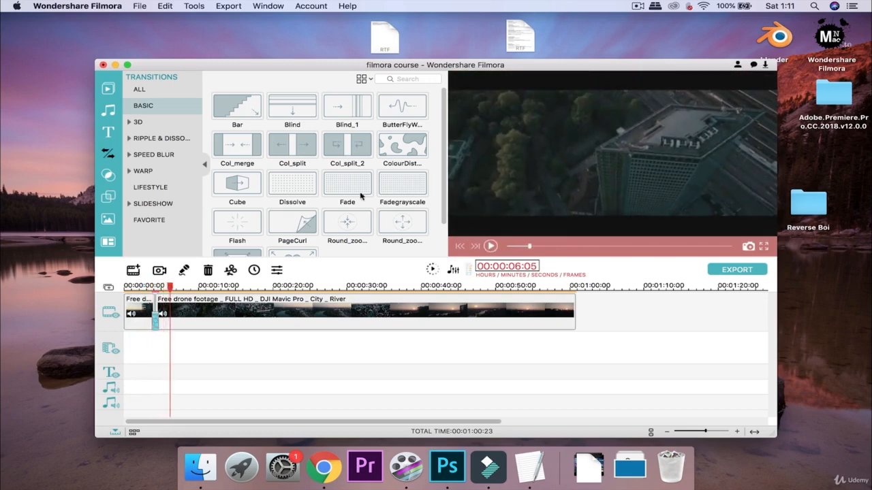
# Step: Try the ColourDist transition at the end of the second drone clip, previewing and deleting it
pyautogui.scroll(-1, 348, 180)
pyautogui.scroll(1, 347, 181)
pyautogui.doubleClick(384, 144)
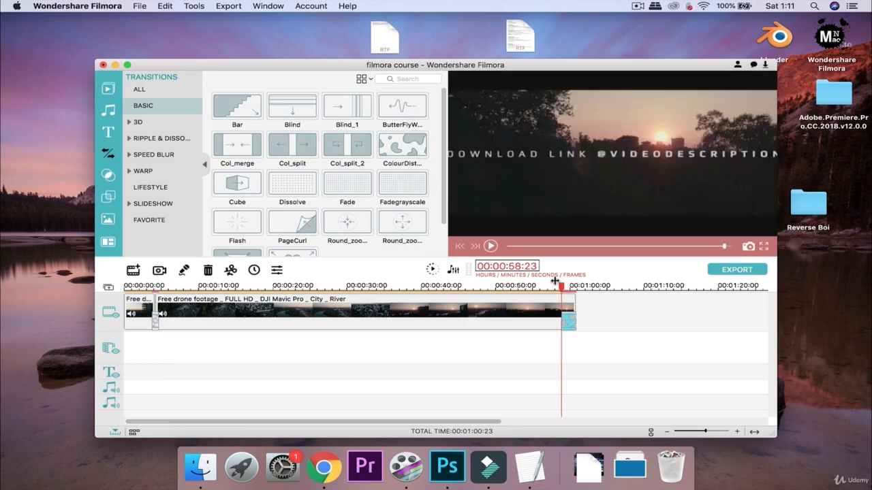
pyautogui.click(490, 247)
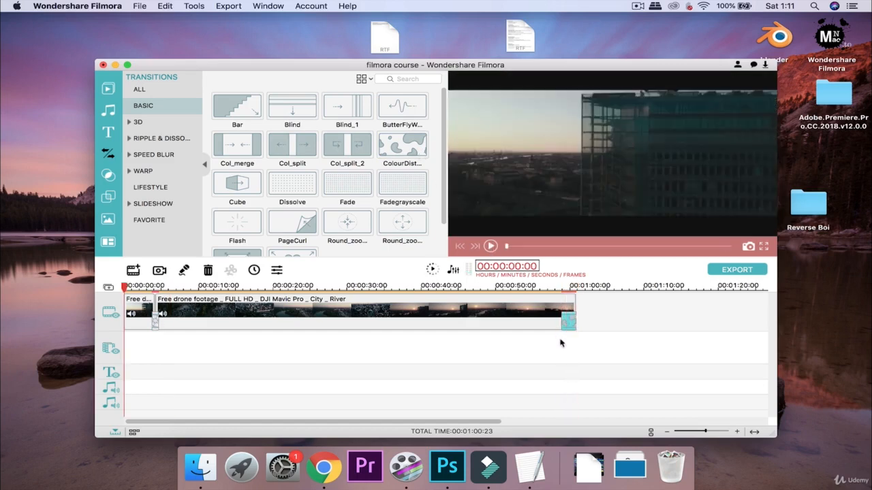
pyautogui.rightClick(569, 323)
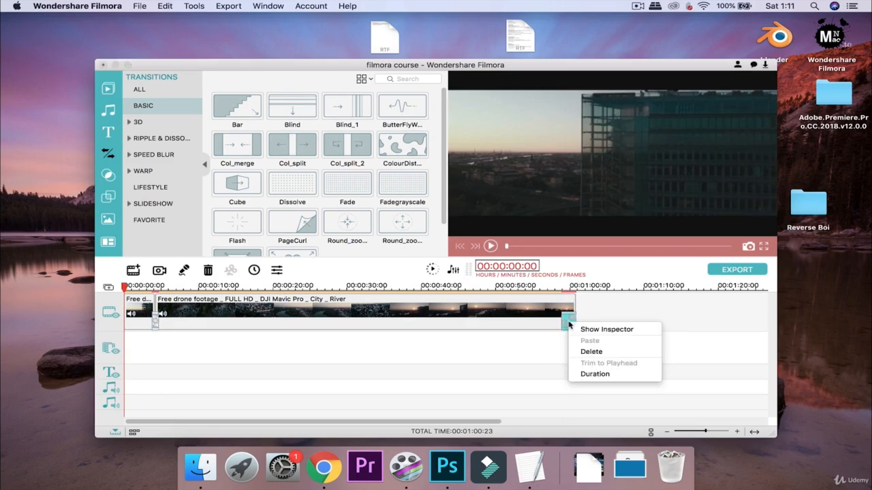
pyautogui.click(595, 351)
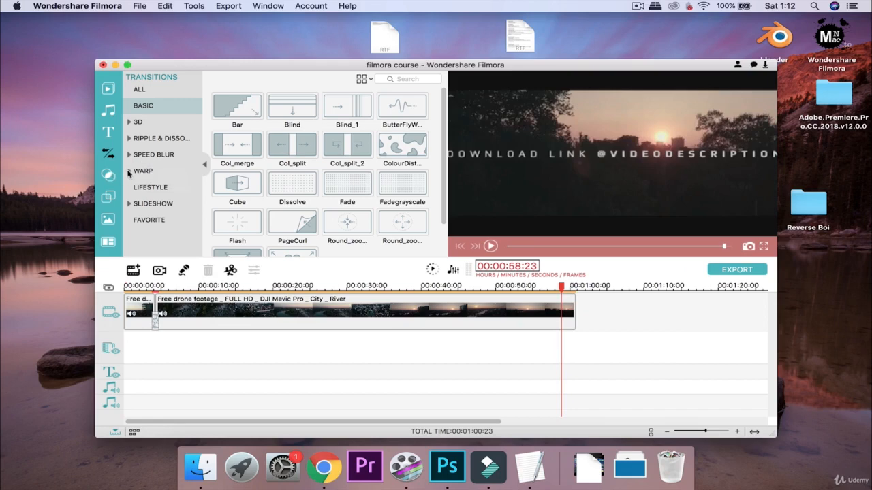
# Step: Browse the Warp, Speed Blur and Ripple & Dissolve categories and the complete transitions library down to the Orb effects
pyautogui.click(129, 173)
pyautogui.click(128, 173)
pyautogui.click(128, 156)
pyautogui.click(125, 138)
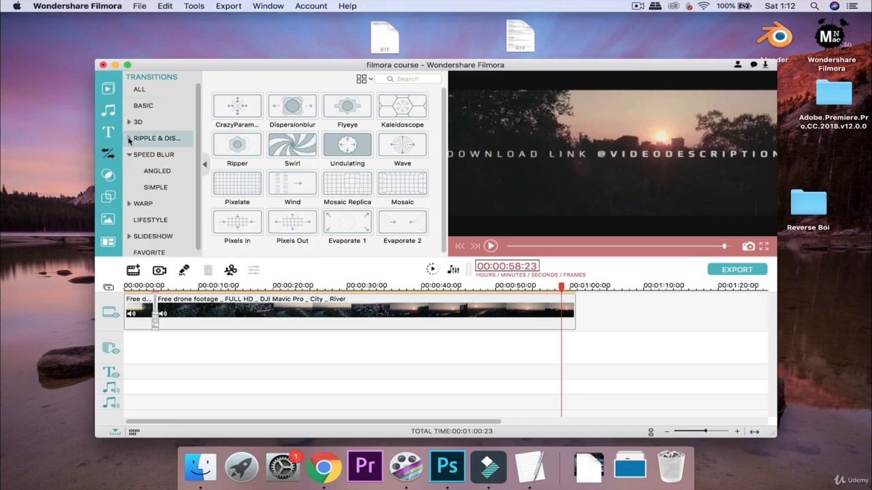
pyautogui.click(128, 139)
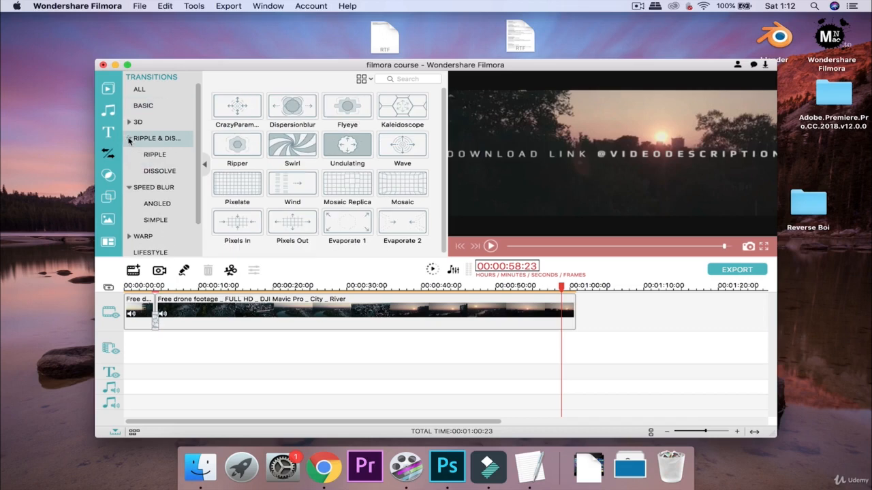
pyautogui.click(129, 138)
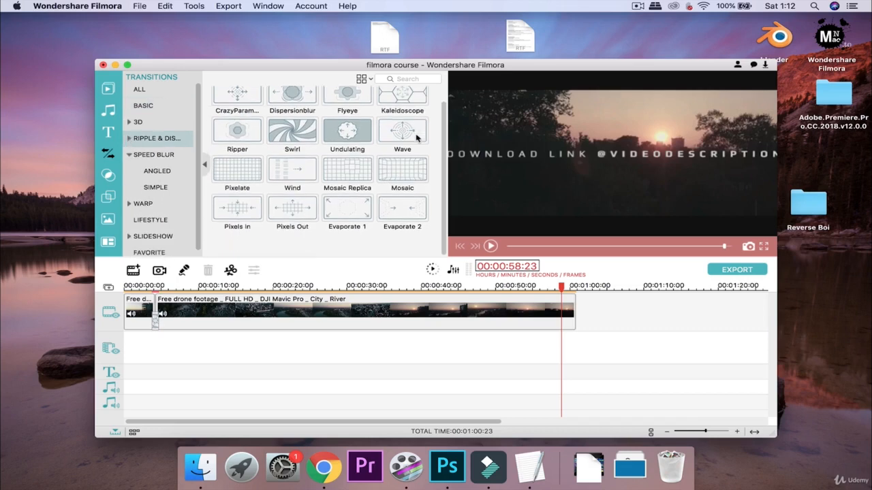
pyautogui.click(139, 90)
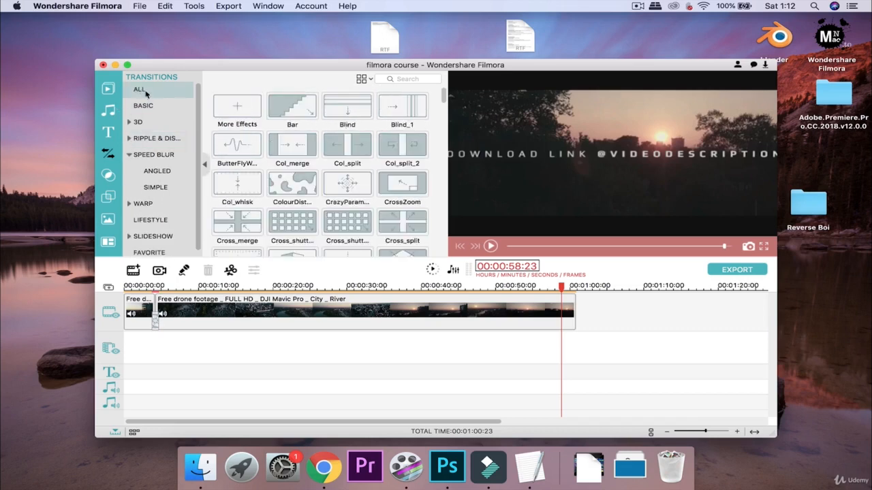
pyautogui.click(154, 108)
pyautogui.click(161, 94)
pyautogui.scroll(-15, 354, 158)
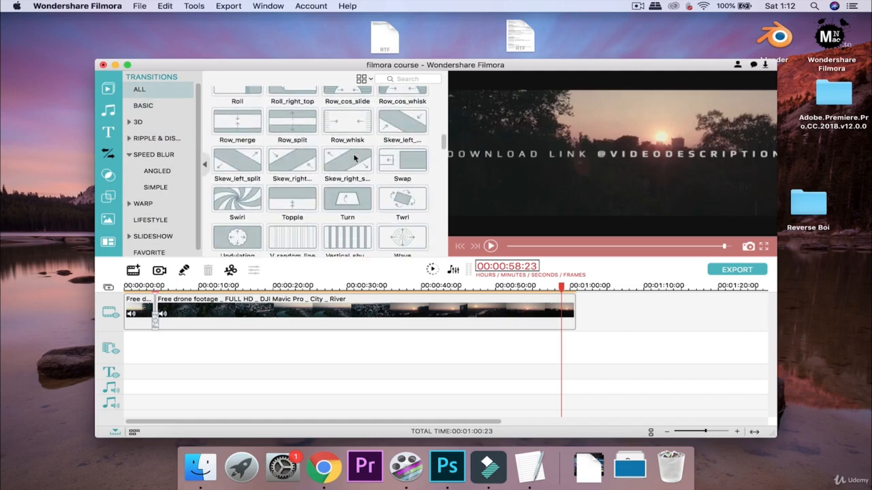
pyautogui.scroll(-8, 354, 158)
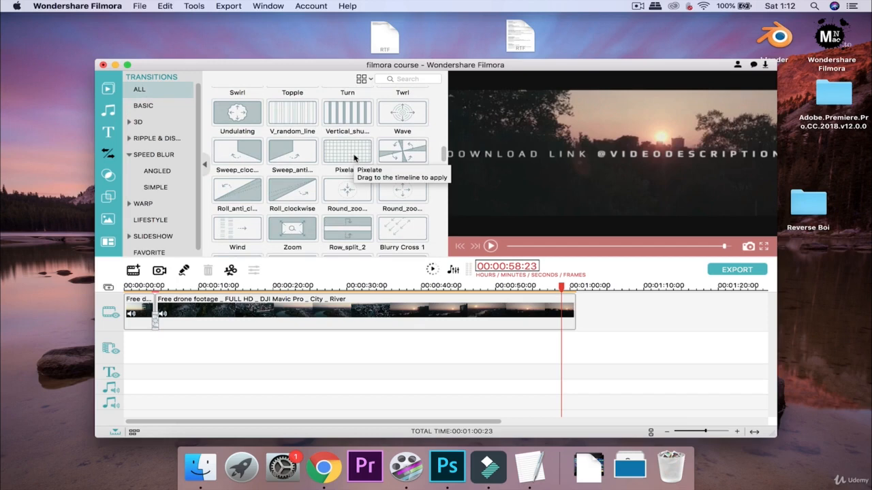
pyautogui.scroll(-10, 354, 158)
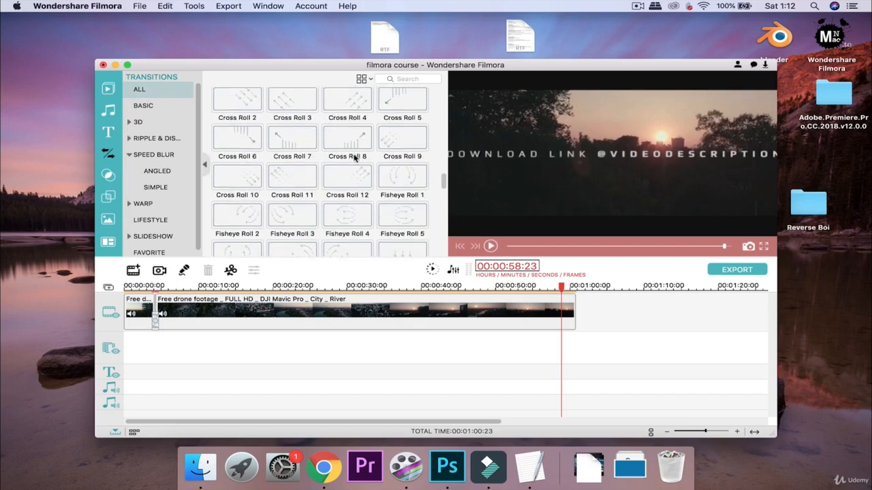
pyautogui.scroll(-10, 354, 158)
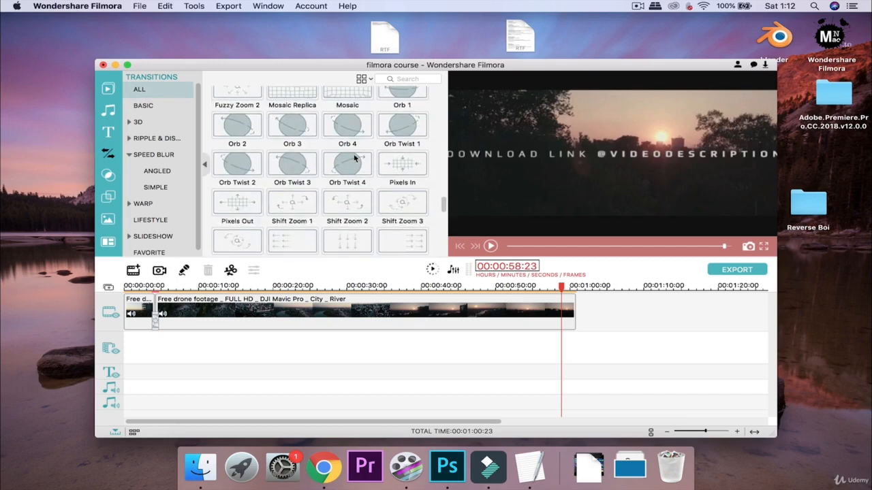